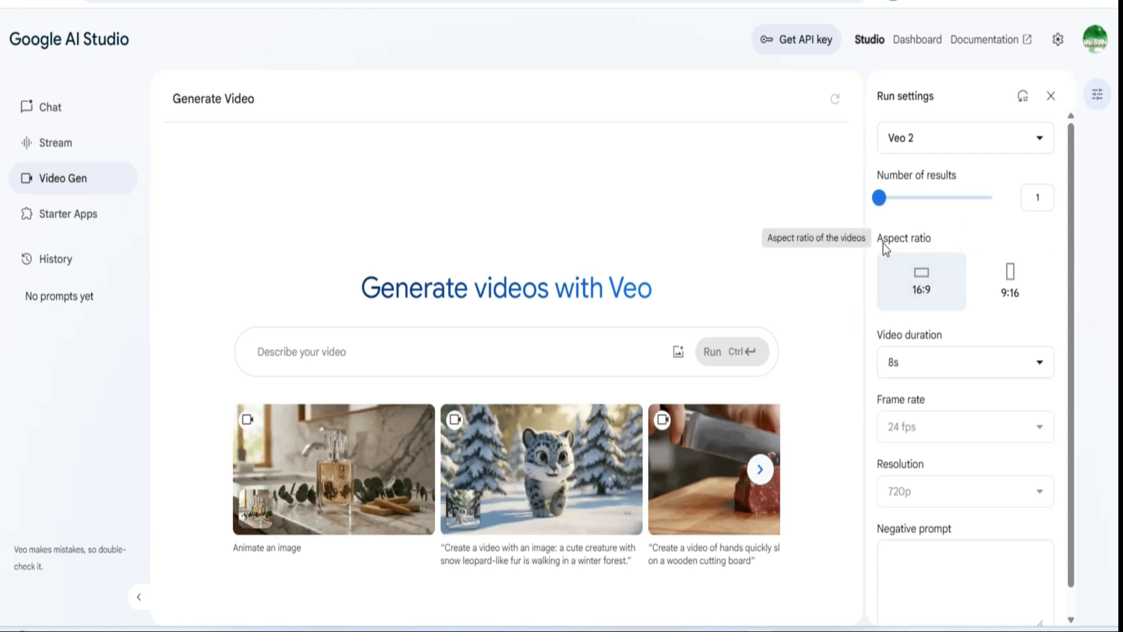
Set the video's aspect ratio to 16:9 and its duration to 8s in the run settings
click(1013, 298)
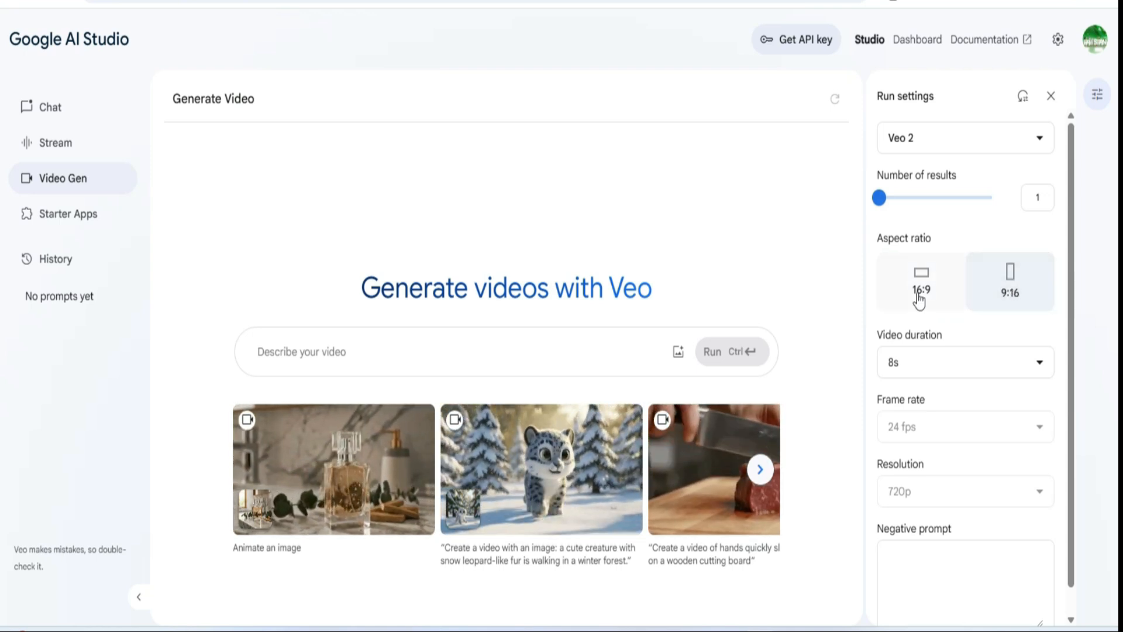
click(938, 301)
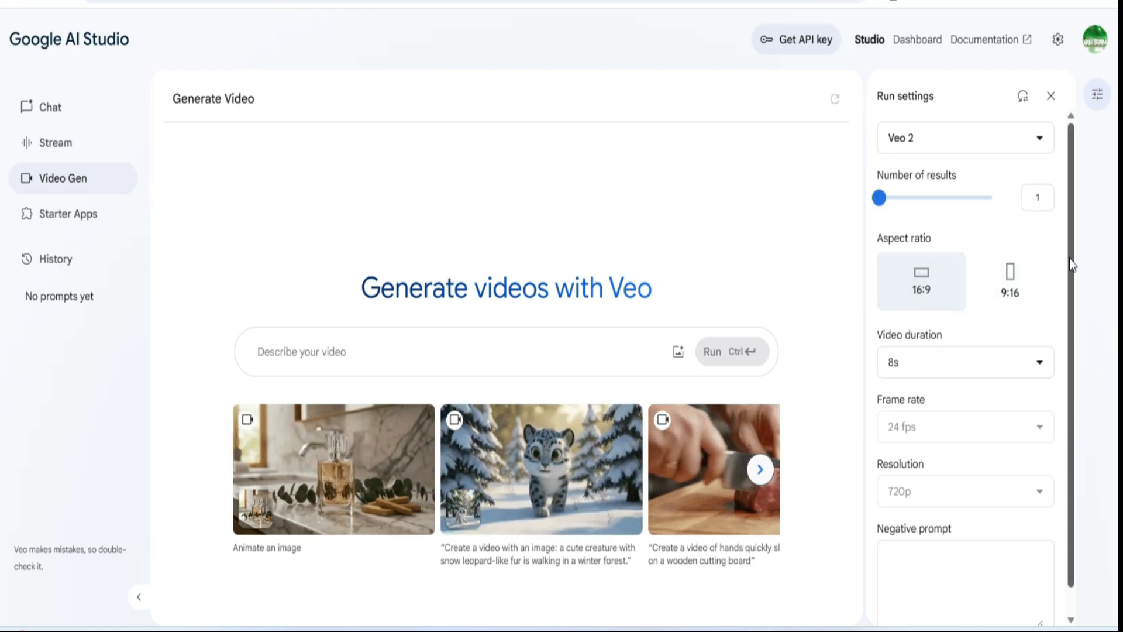
scroll(1034, 347, down, 1)
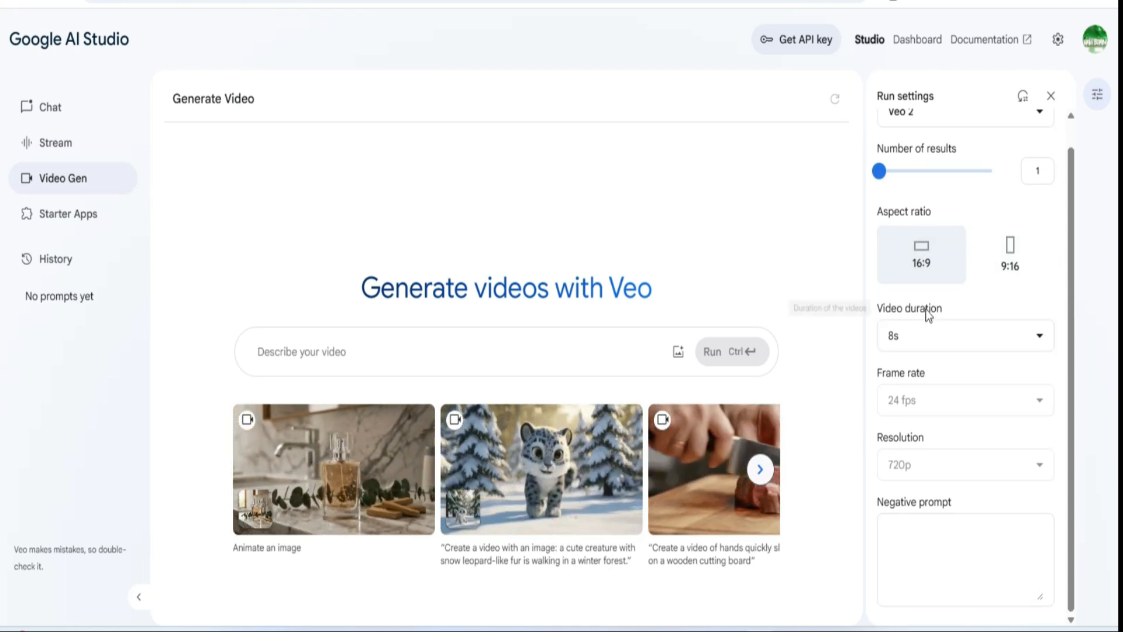
click(1041, 337)
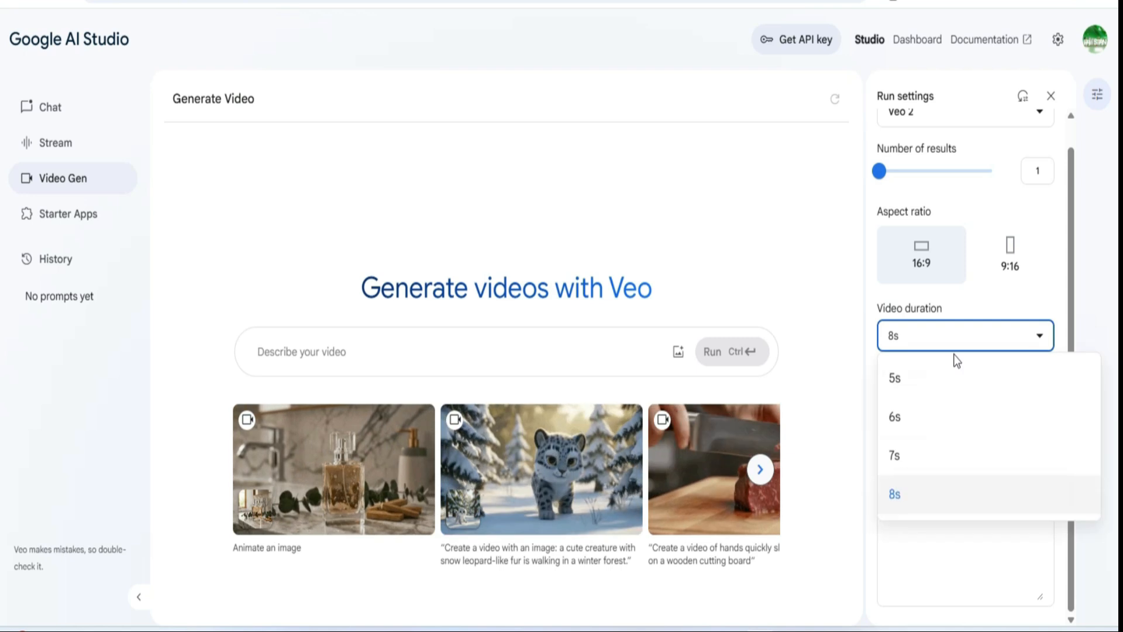
click(899, 507)
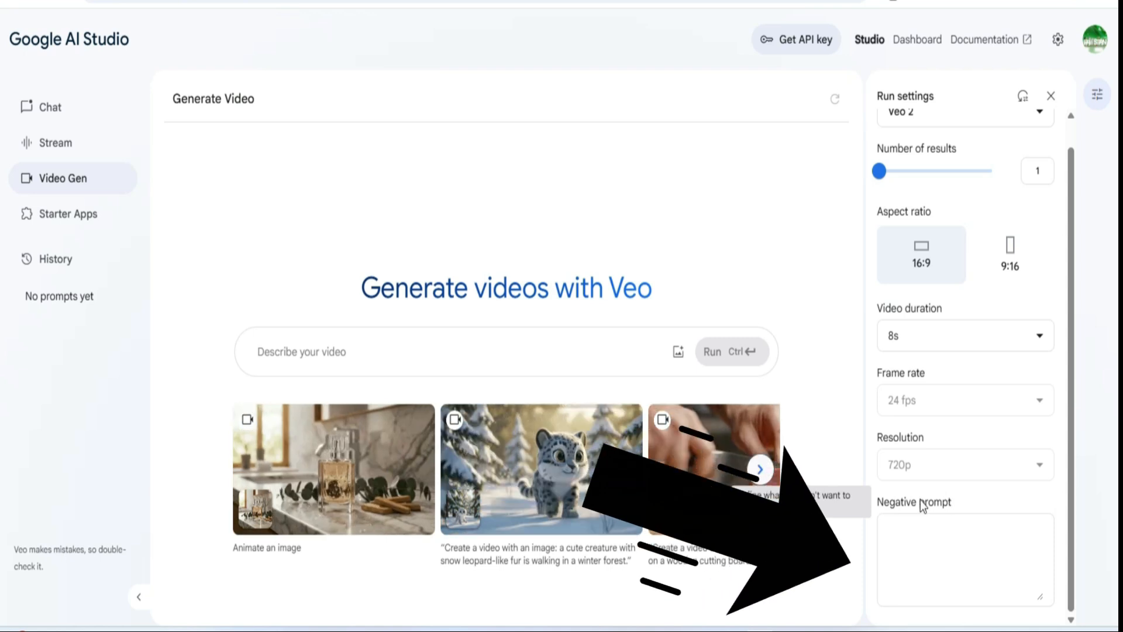
click(973, 549)
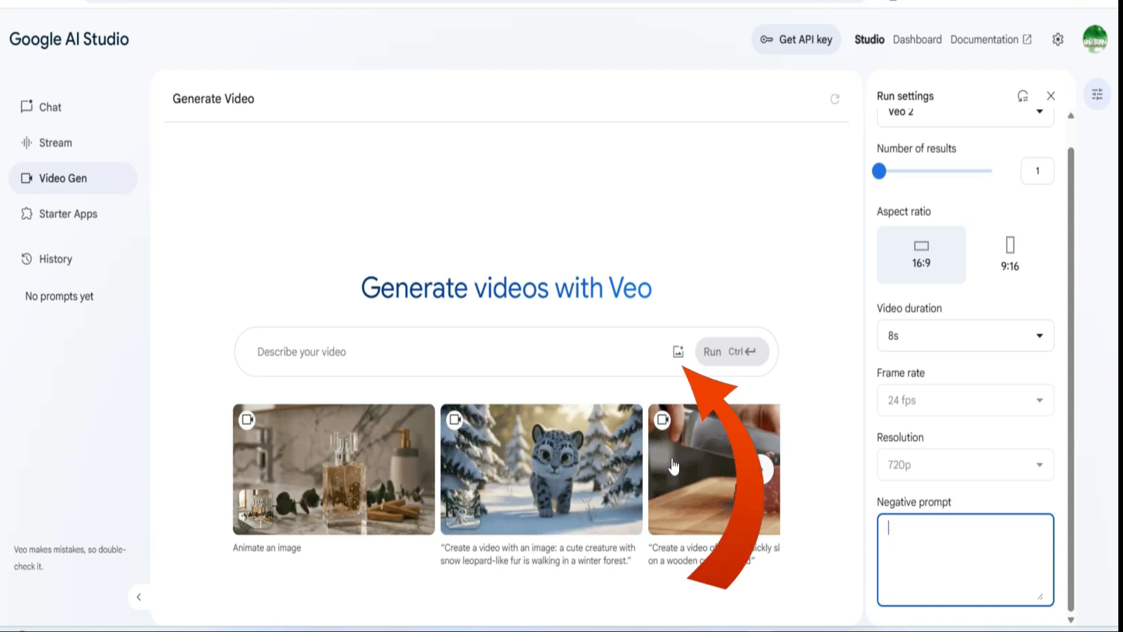
click(565, 354)
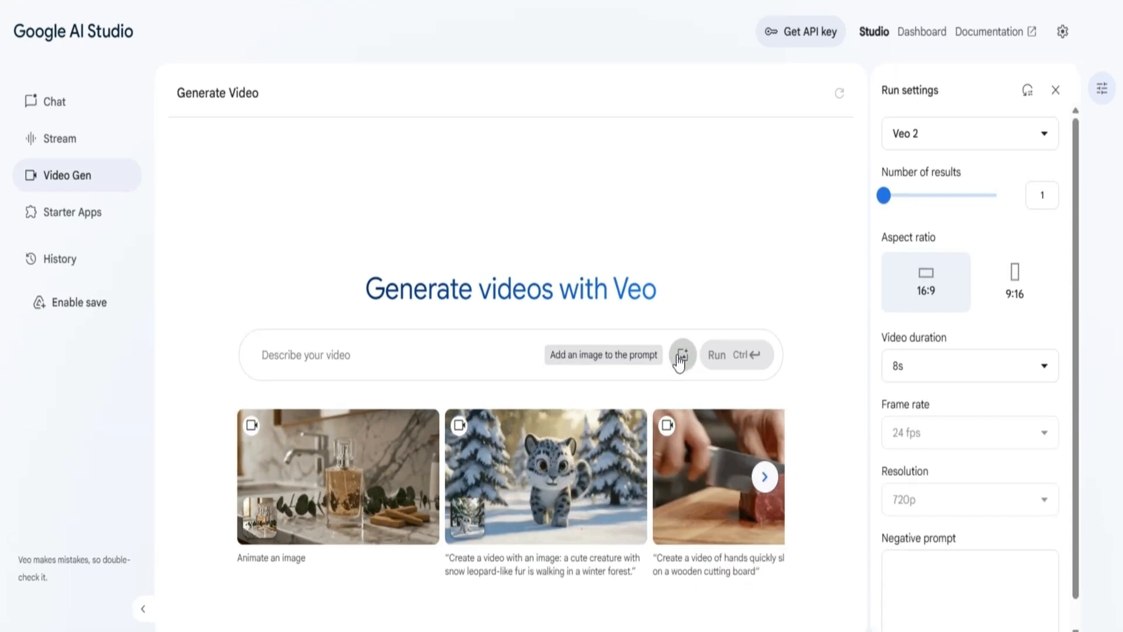
Grant Google Drive access for storing generated videos, using the listed Google account
click(680, 358)
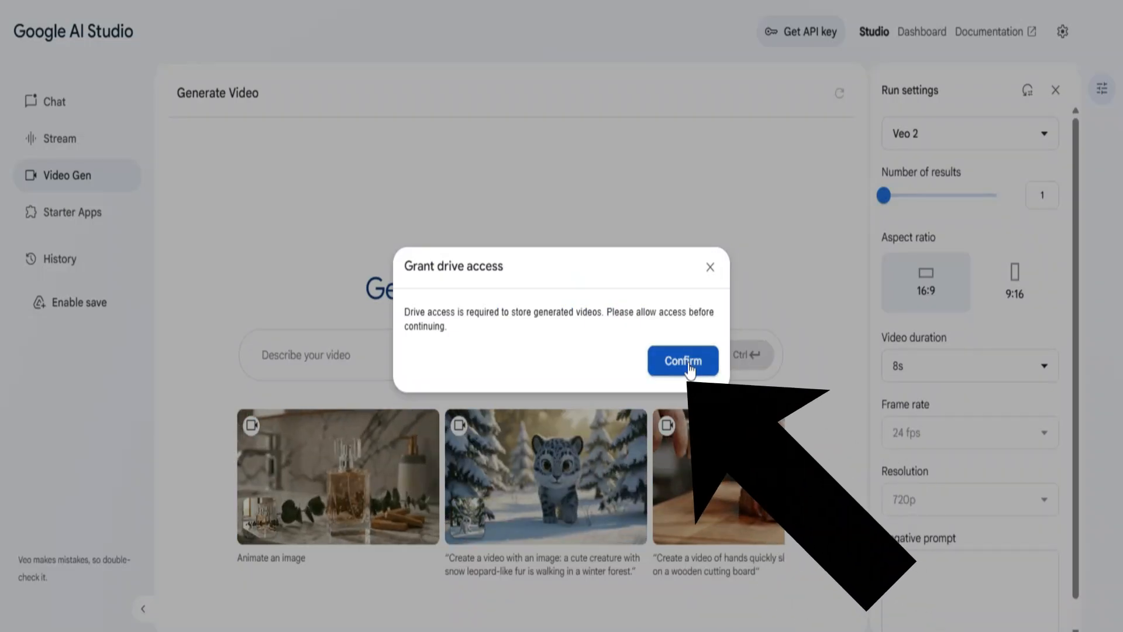
click(689, 365)
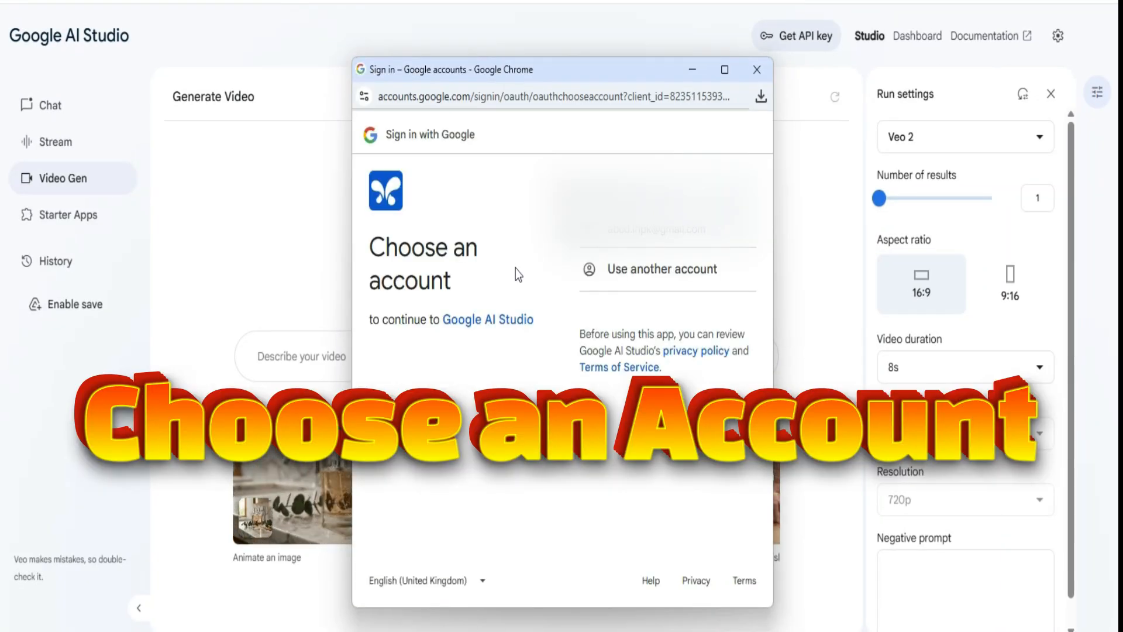
click(596, 246)
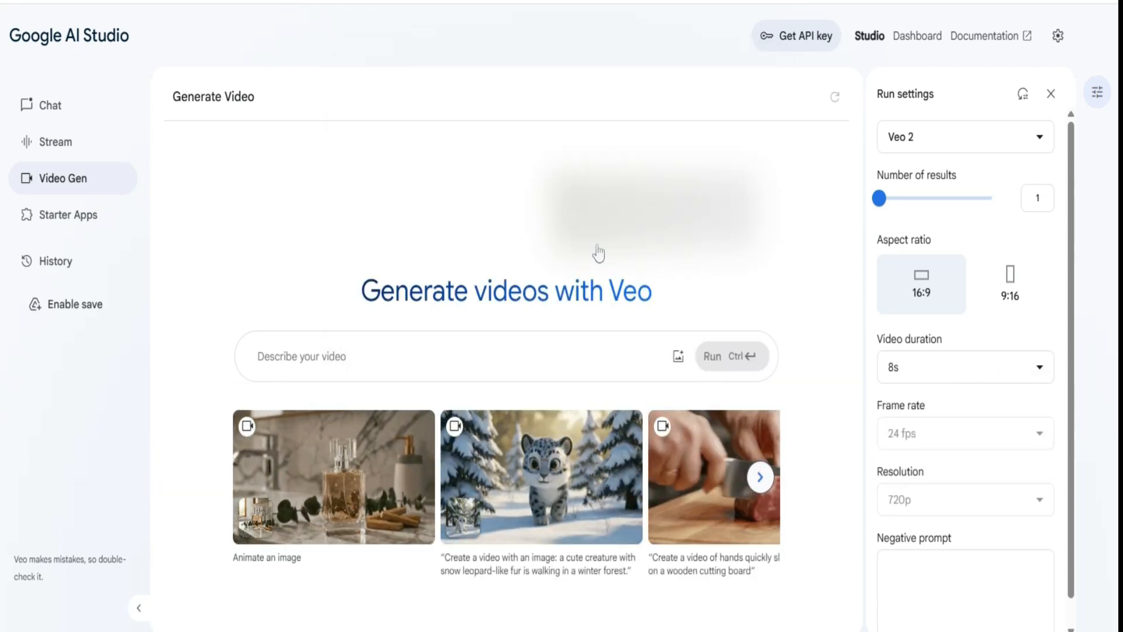
Upload the elephant image "Screenshot 2025-04-23 164323.png" from the computer to the video prompt
click(678, 353)
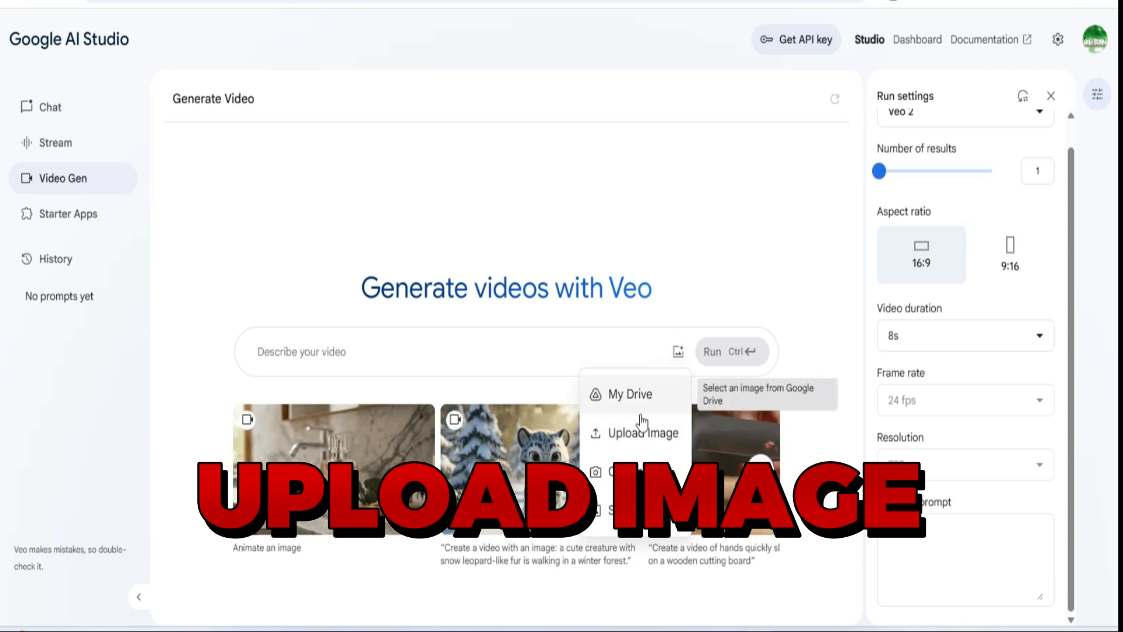
click(661, 434)
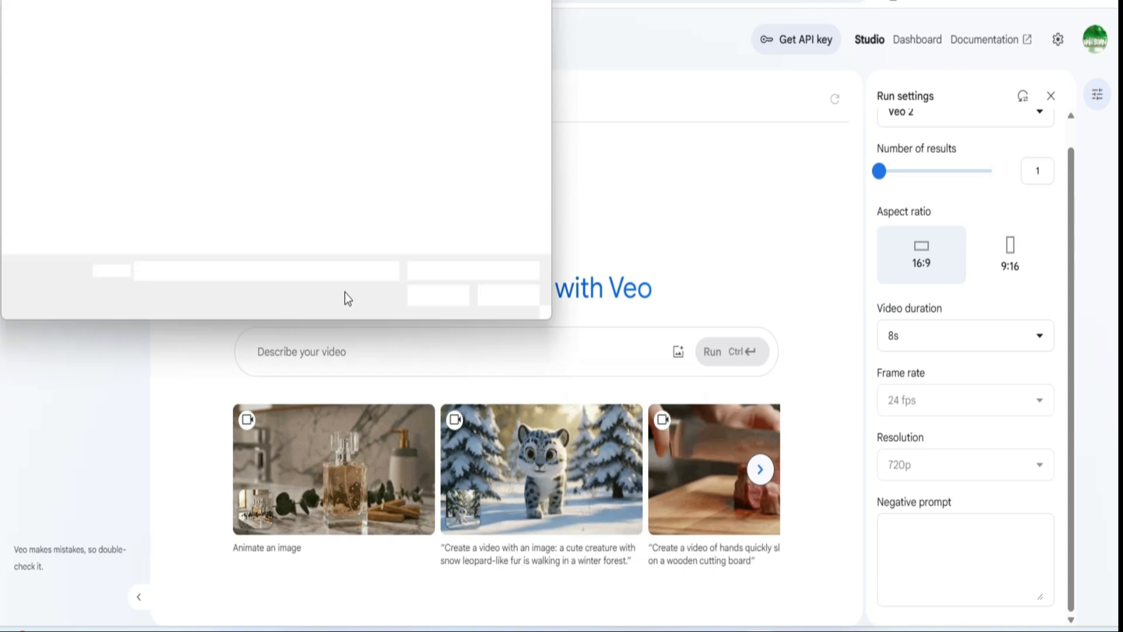
drag(546, 59, 545, 239)
click(187, 197)
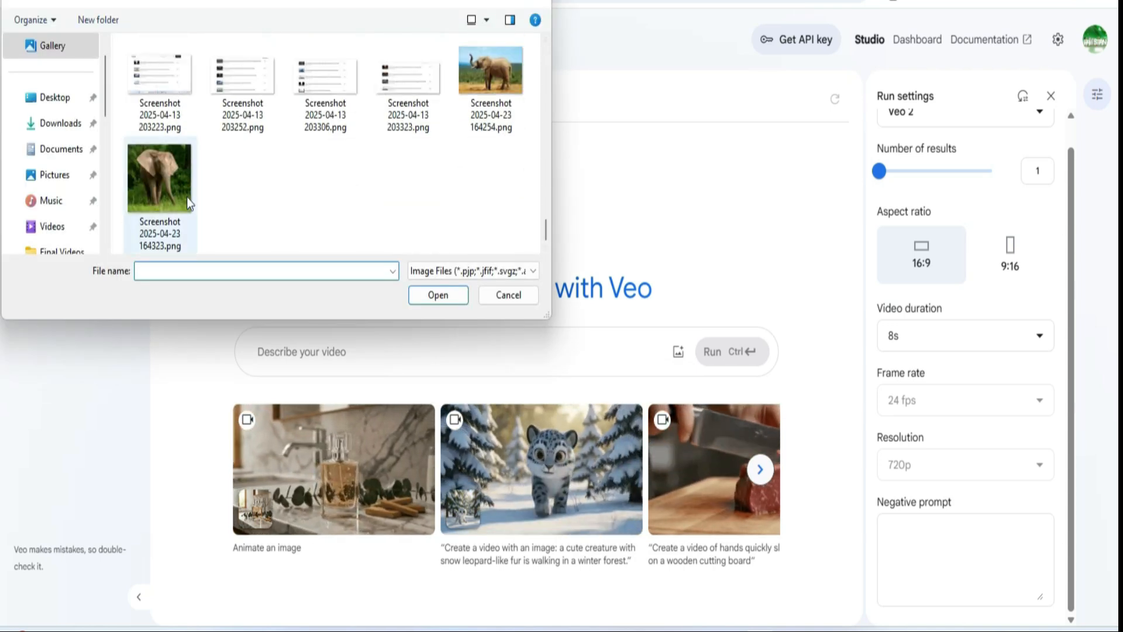
double_click(166, 194)
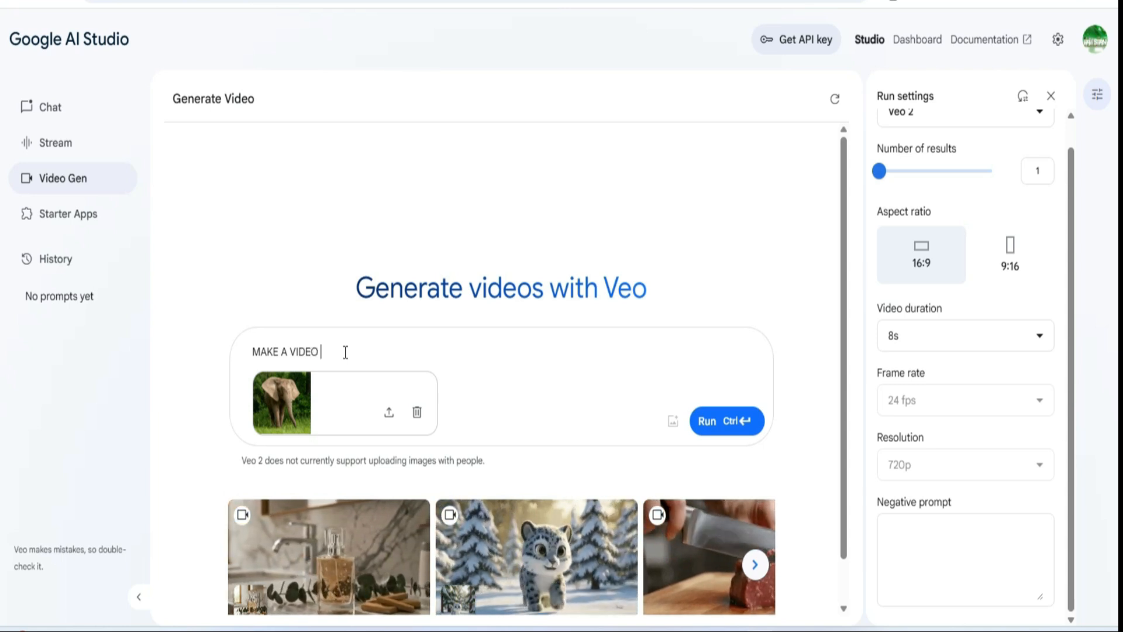
Complete the prompt as "MAKE A VIDEO THAT ELEPHANT IN THE FOLLOWING PICTURE EATING GRASS IN JUNGLE" and run it
text(THAT)
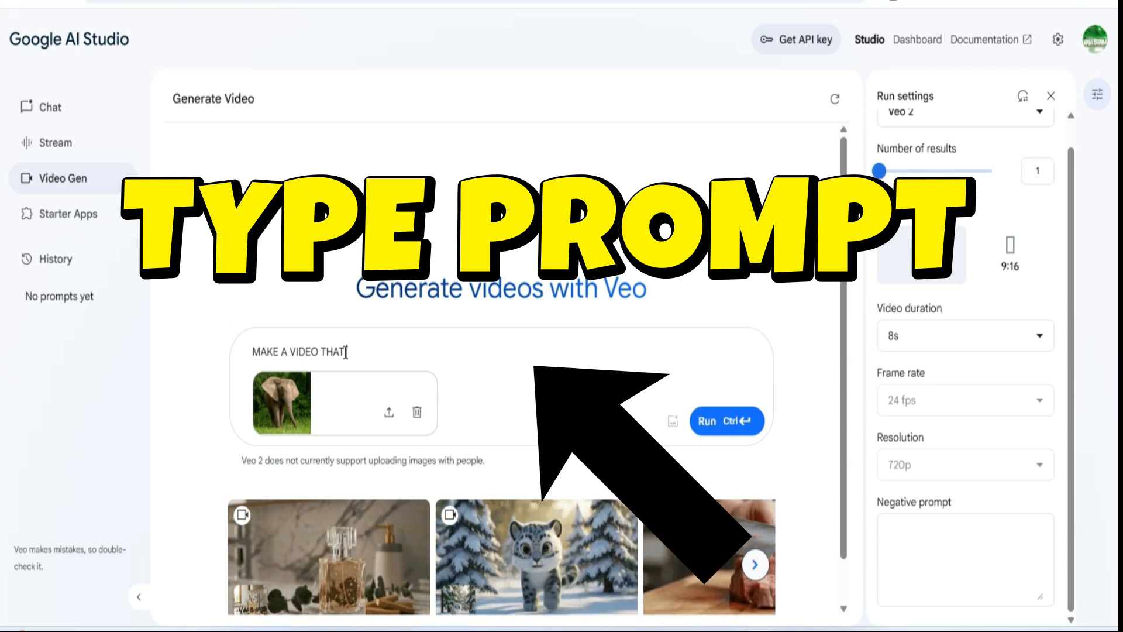
text( ELE)
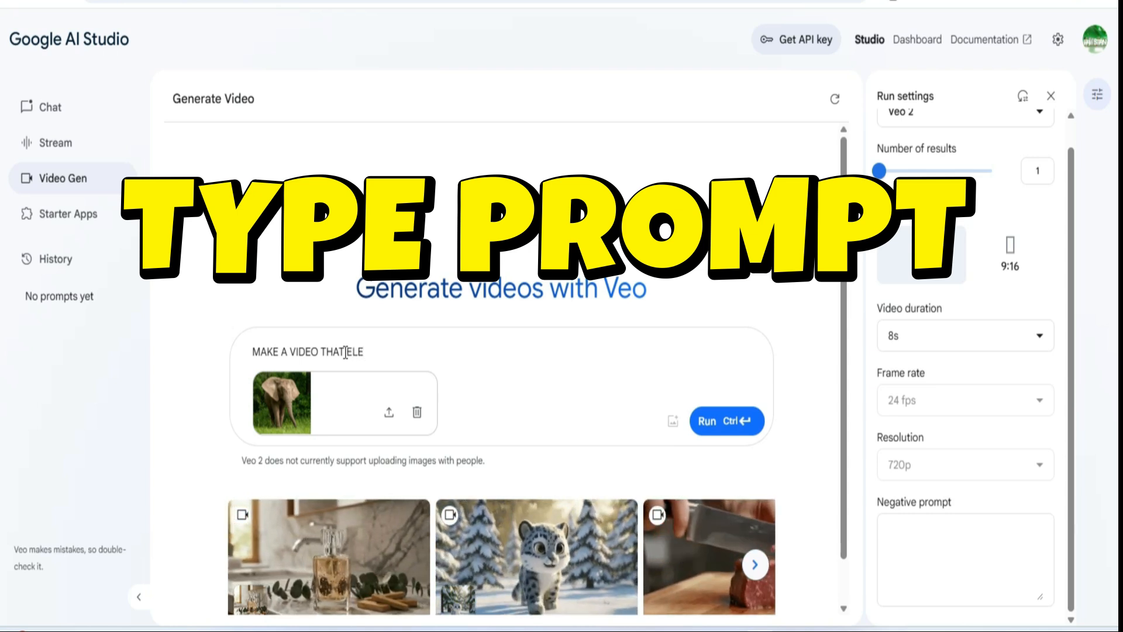
text(PHANT IN THE FOLLOWING PICTURE EATING GRASS IN JUNGLE)
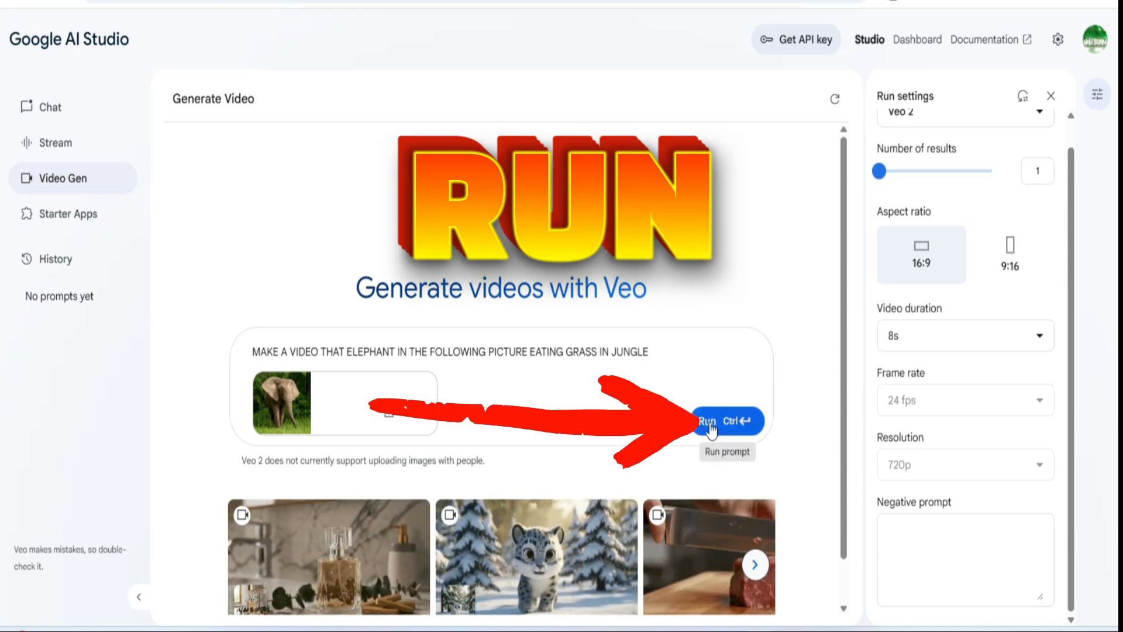
click(709, 424)
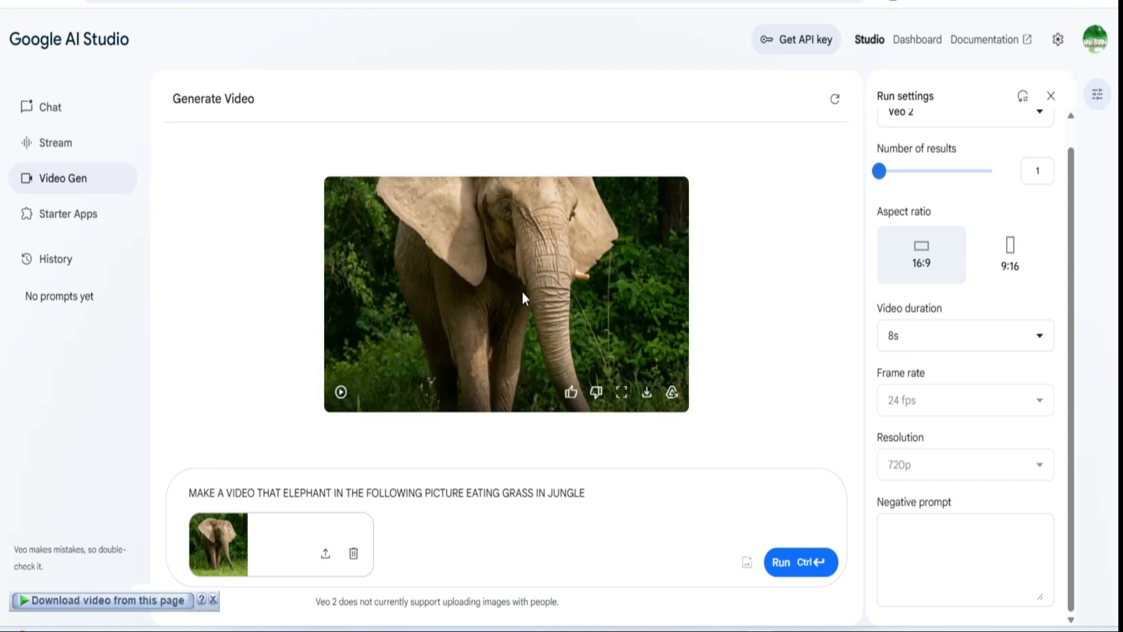
Play the generated elephant video inline and in the large view, then close the large view
click(339, 392)
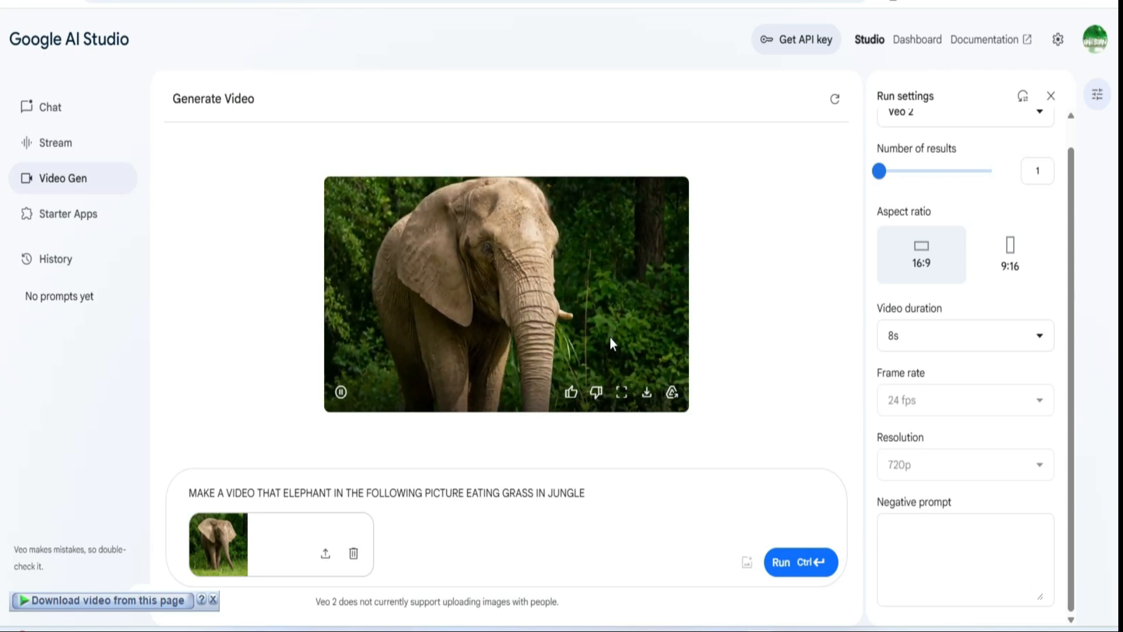
click(621, 392)
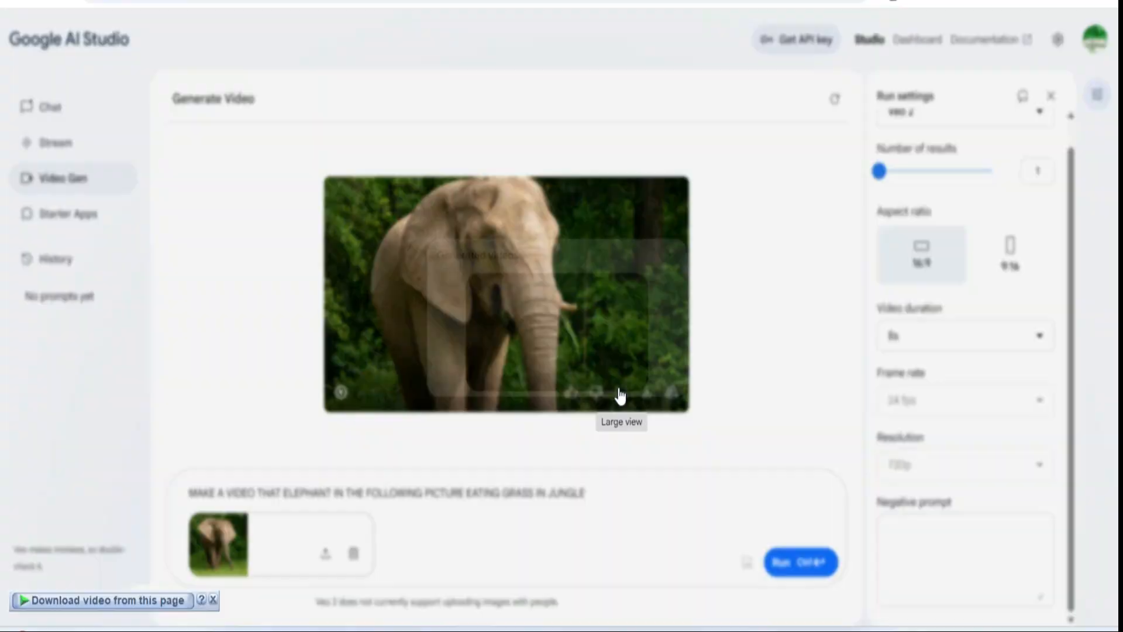
click(237, 514)
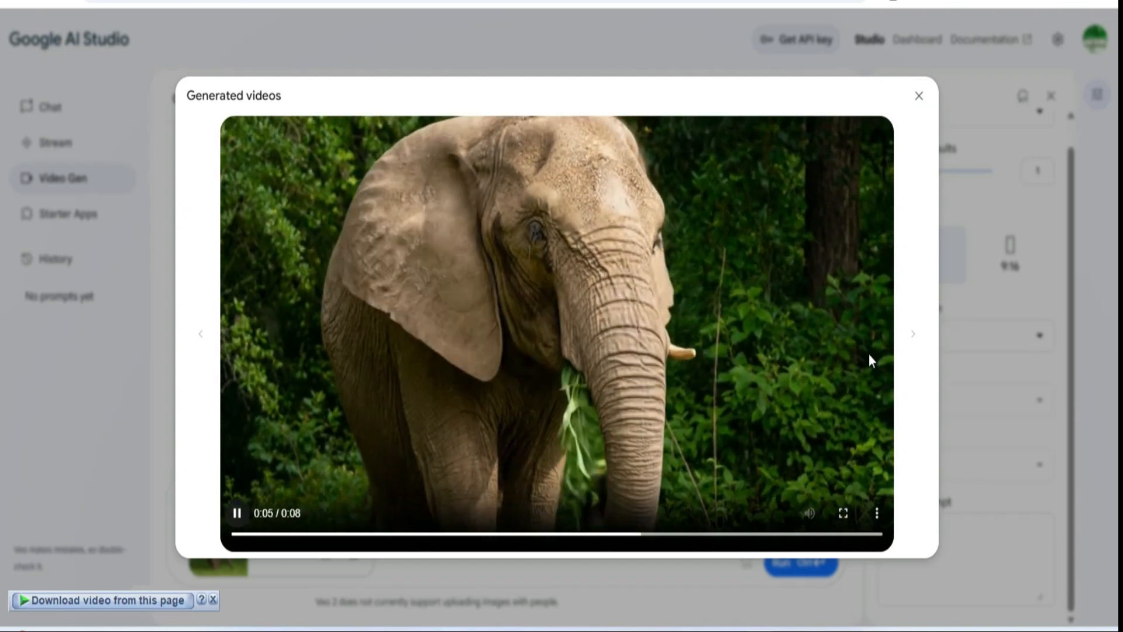
click(919, 98)
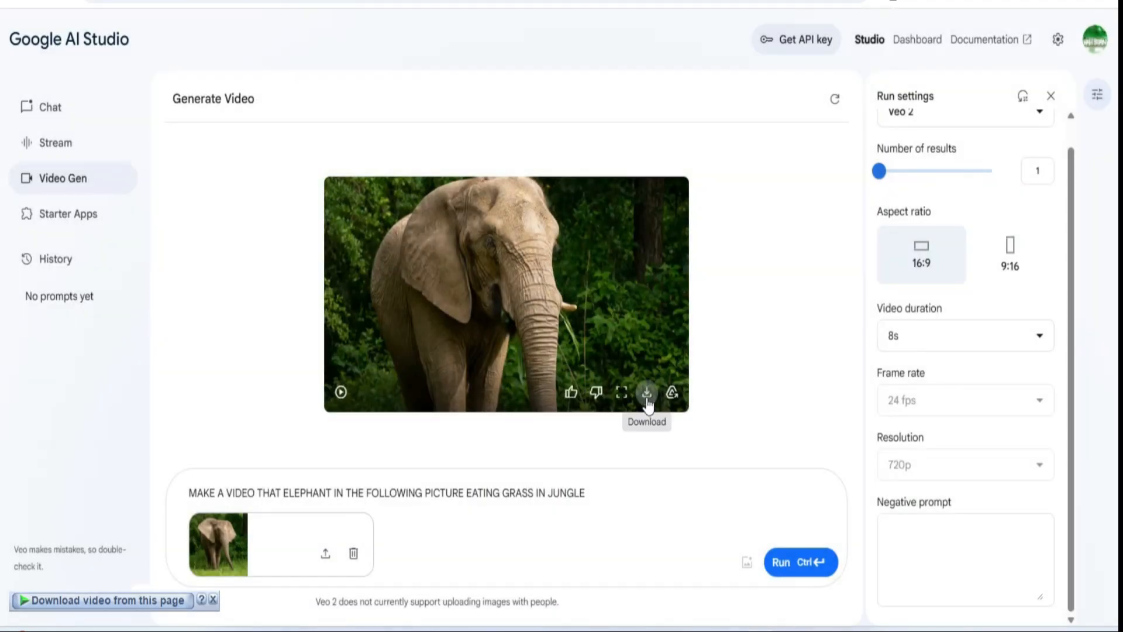
Download the generated elephant video and open the downloaded MP4 file
click(647, 394)
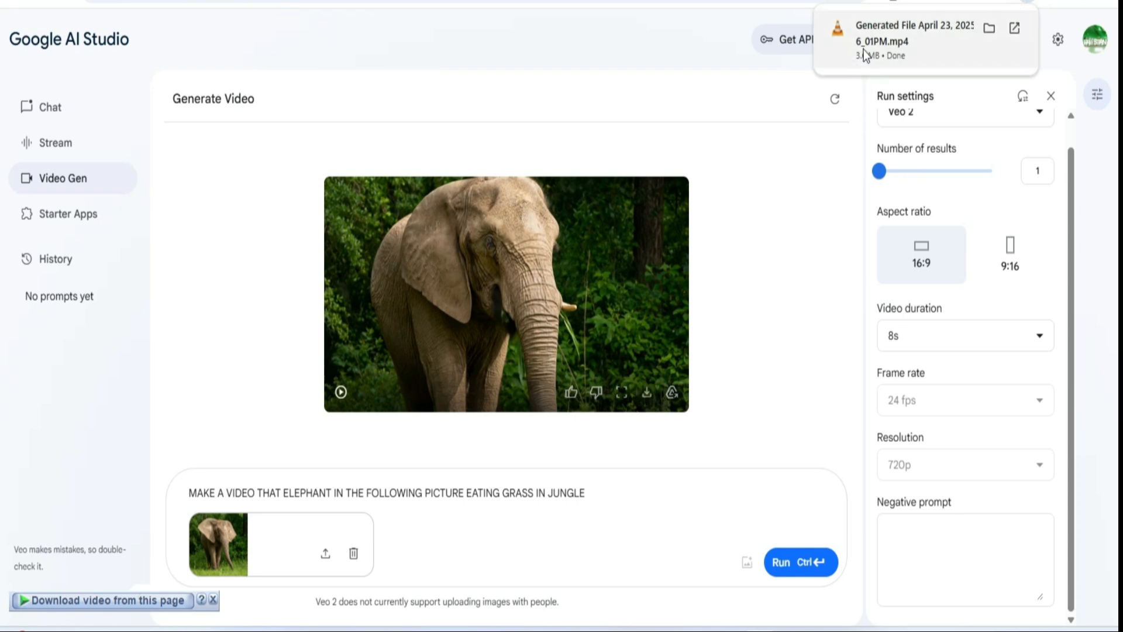
click(864, 50)
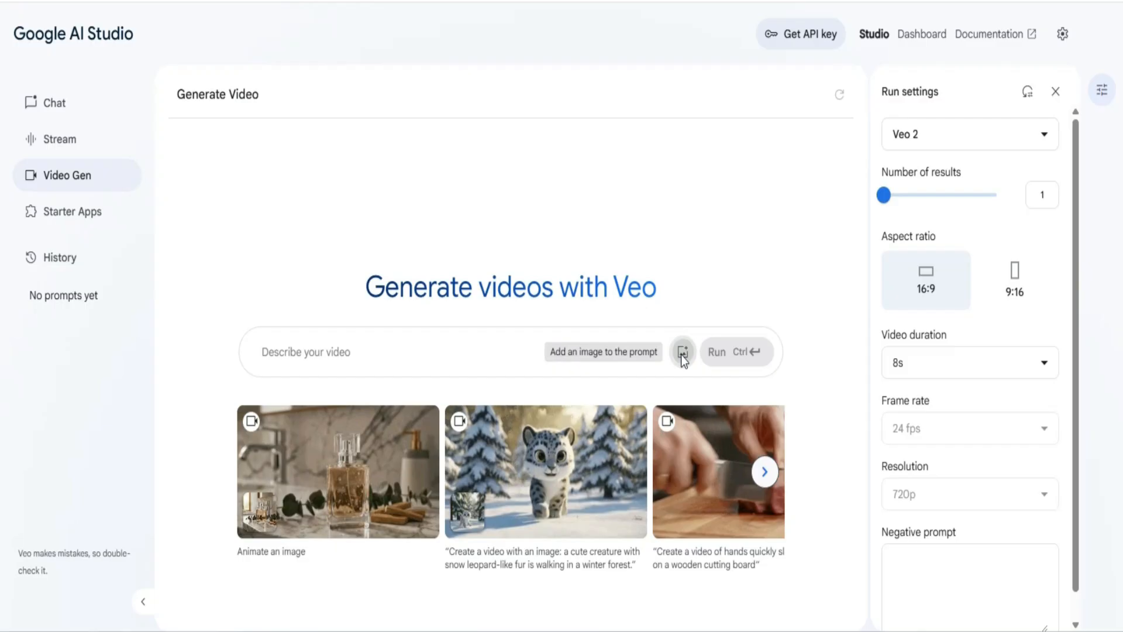
Upload the raised-trunk elephant image "Screenshot 2025-04-23 164254.png" to a new video prompt
click(682, 353)
click(647, 433)
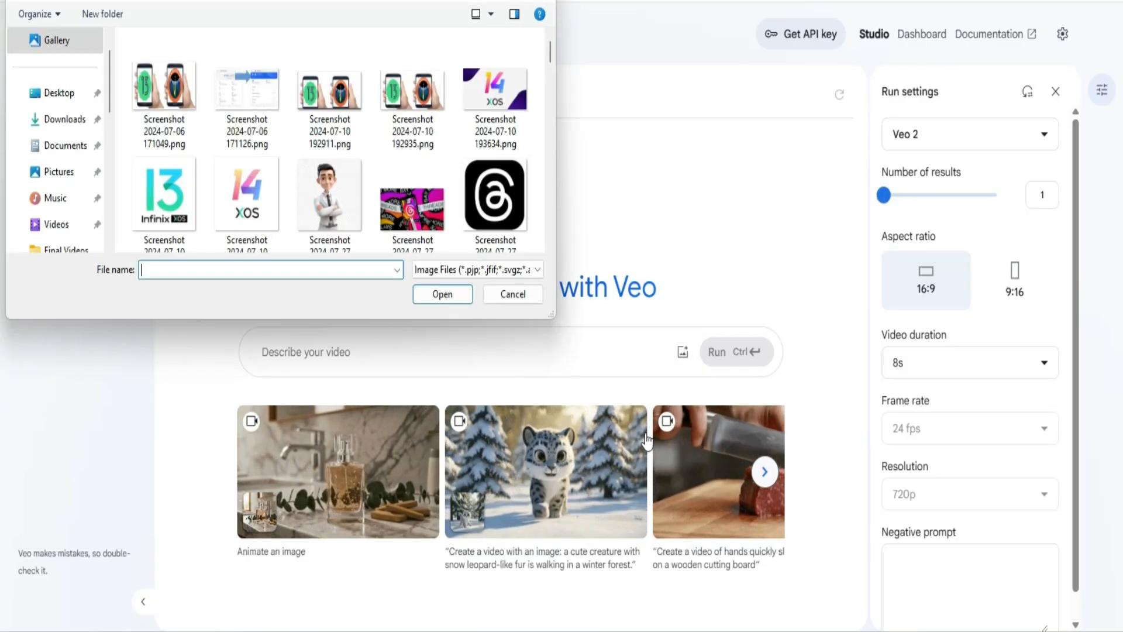
drag(553, 47, 563, 260)
key(shift+F10)
double_click(482, 70)
Enter and run the prompt "MAKE A VIDEO THAT IN BACKGROUND OF THE VIDEO SHOWN THE GREAT PYRAMIDZ OF GIZA FROM THE FOLLOWING IMAGE AND THE ANIMALS WALKS"
click(480, 351)
text(MAKE A VIDEO THAT THE YOL)
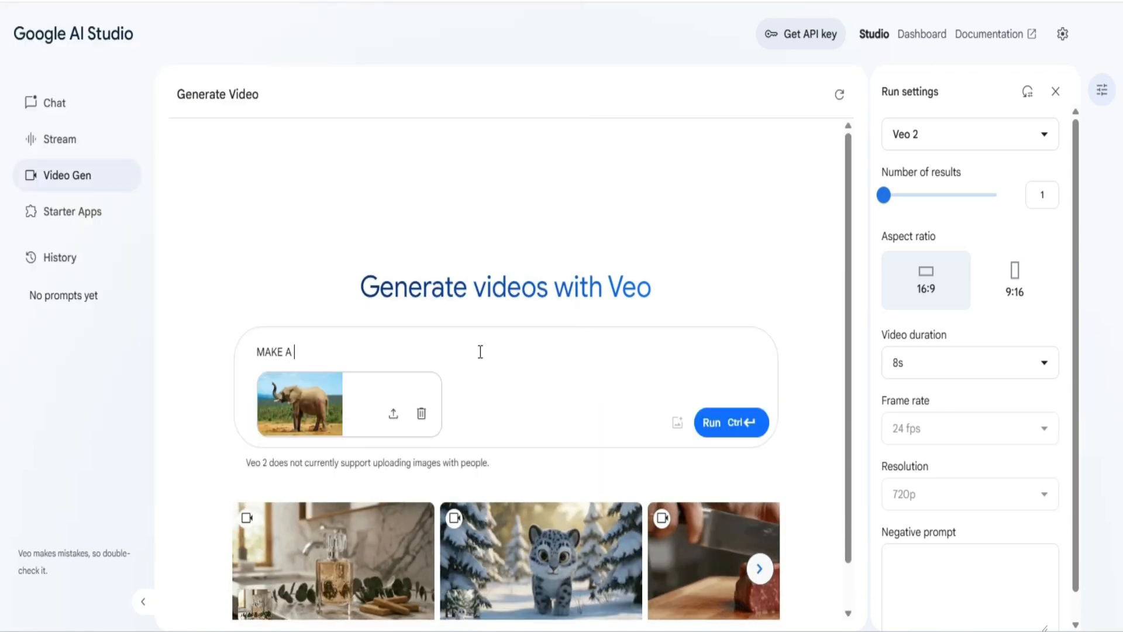
key(BackSpace)
key(BackSpace)
key(BackSpace)
key(BackSpace)
key(BackSpace)
key(BackSpace)
key(BackSpace)
text(IN)
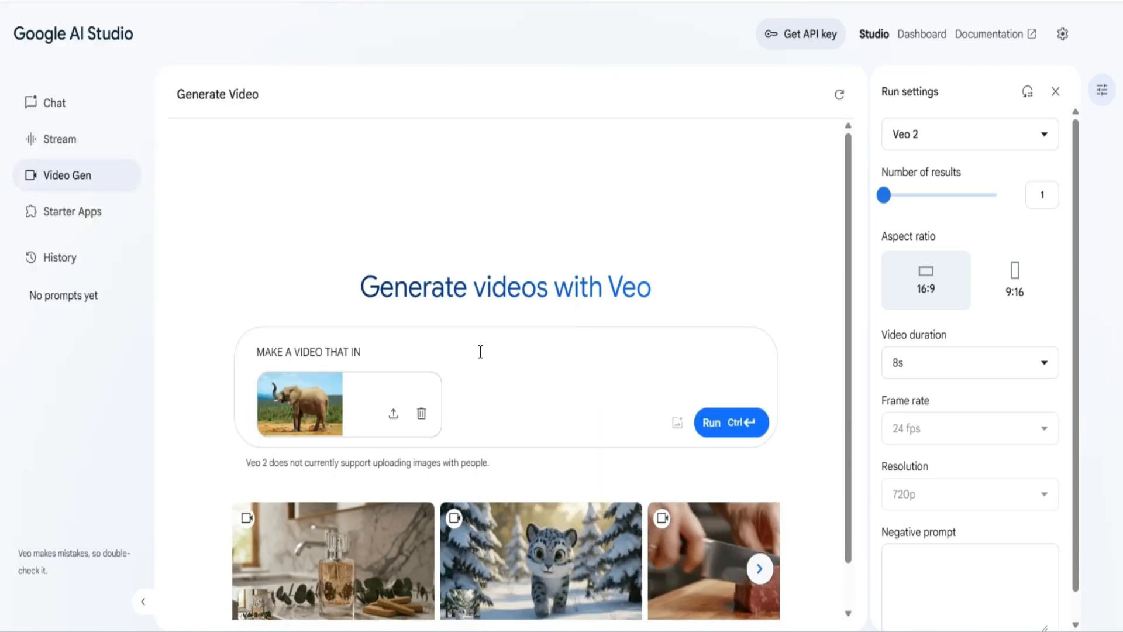
text( BACKGROUND OF THE VIDEO SHOWN THE GREAT PYRAMIDZ OF GIZA FROM THE )
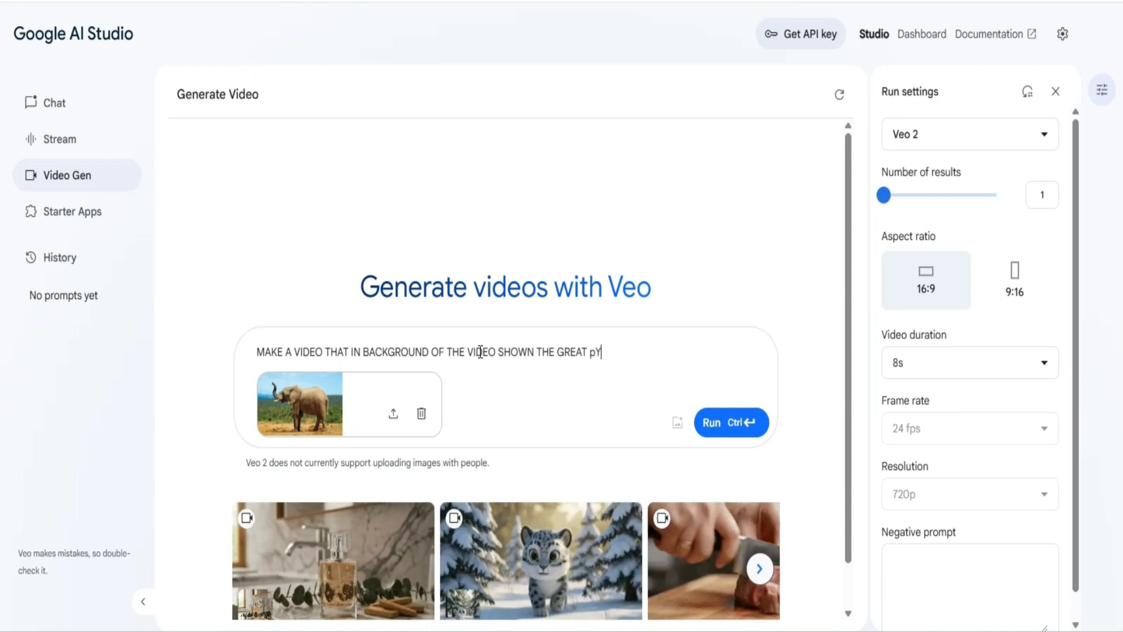
text(FOLLOWING IMAGE AND THE ANIMALS A=)
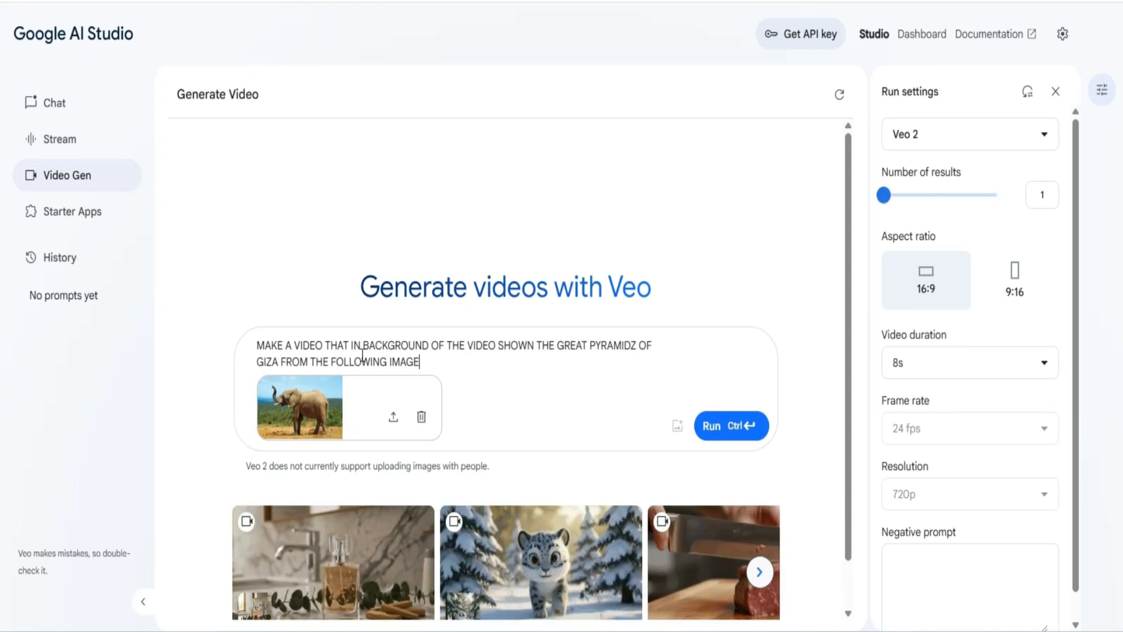
key(BackSpace)
key(BackSpace)
text(WALKS)
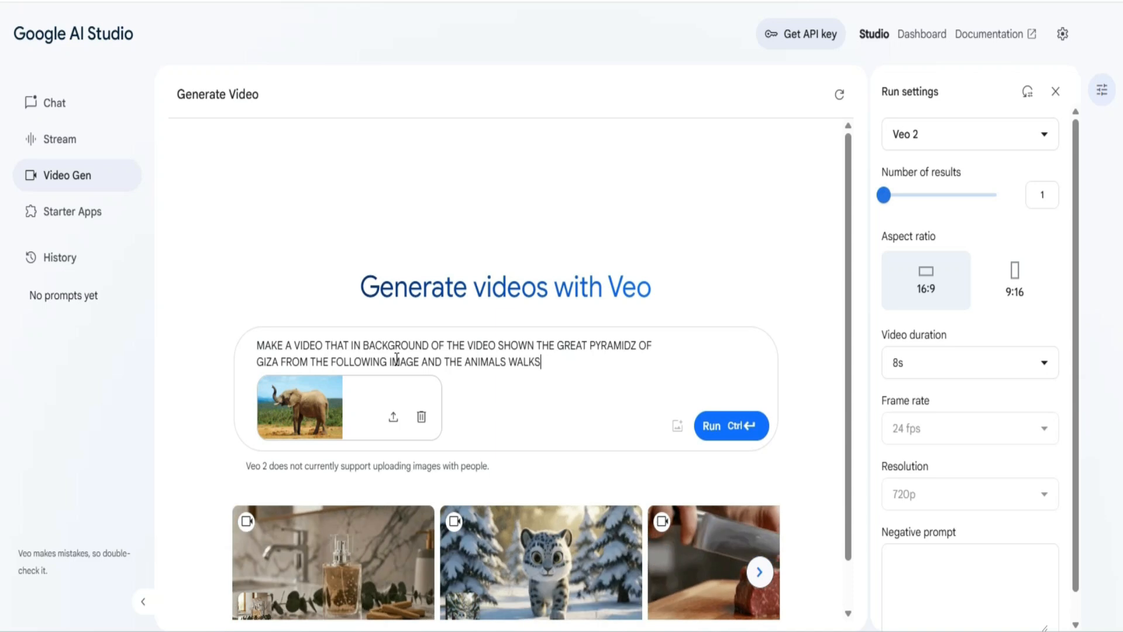
click(713, 430)
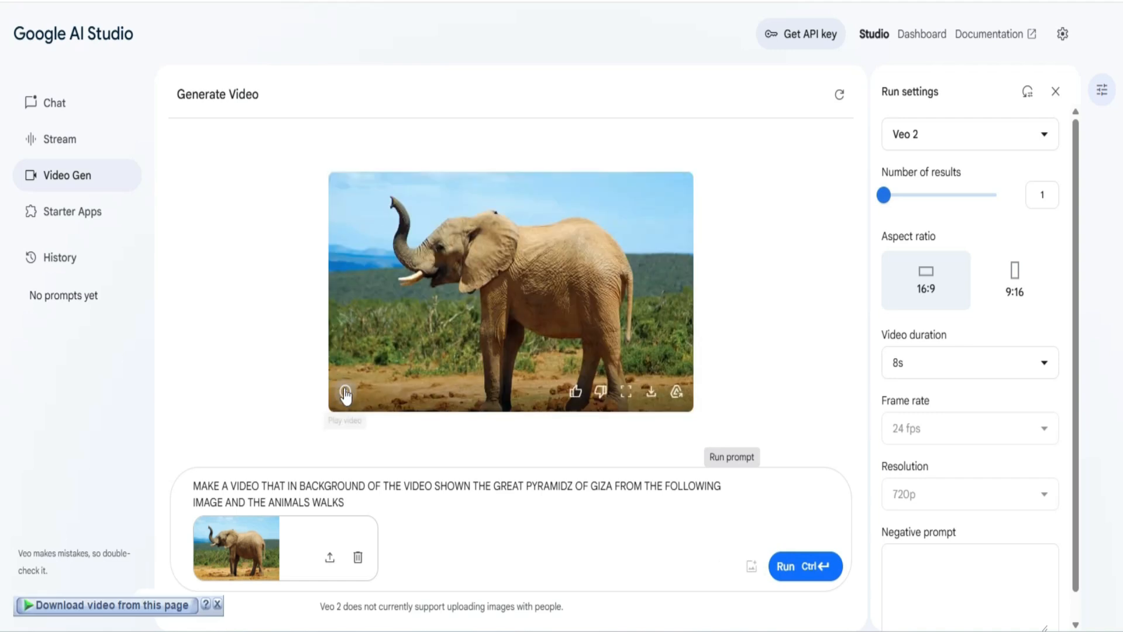
Download the generated pyramid video and play it in the large view
click(346, 392)
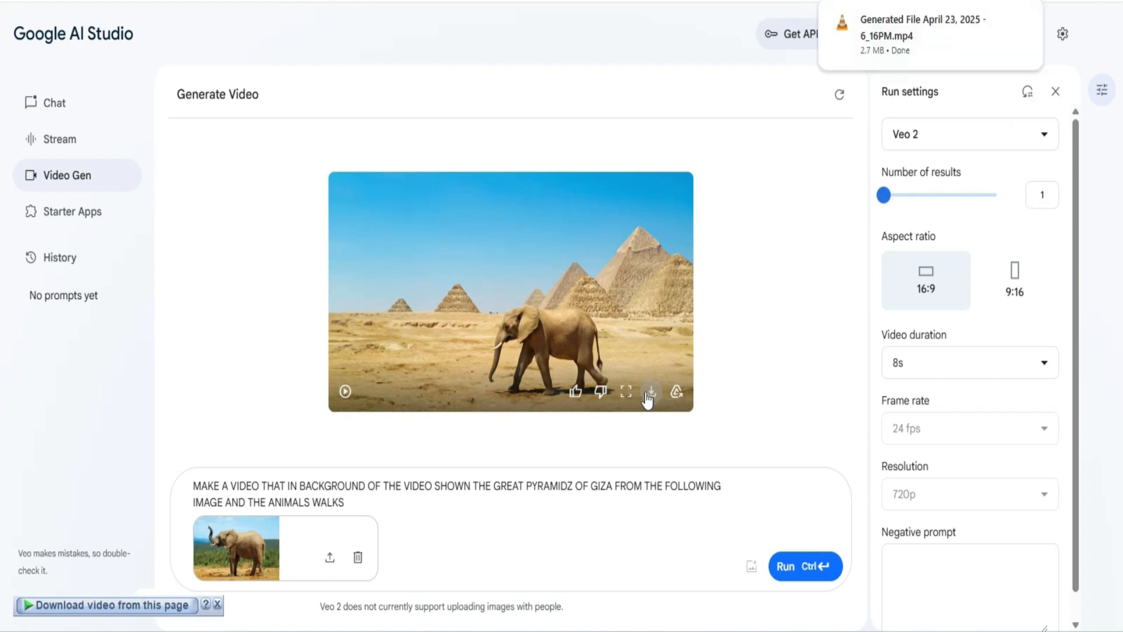
click(625, 393)
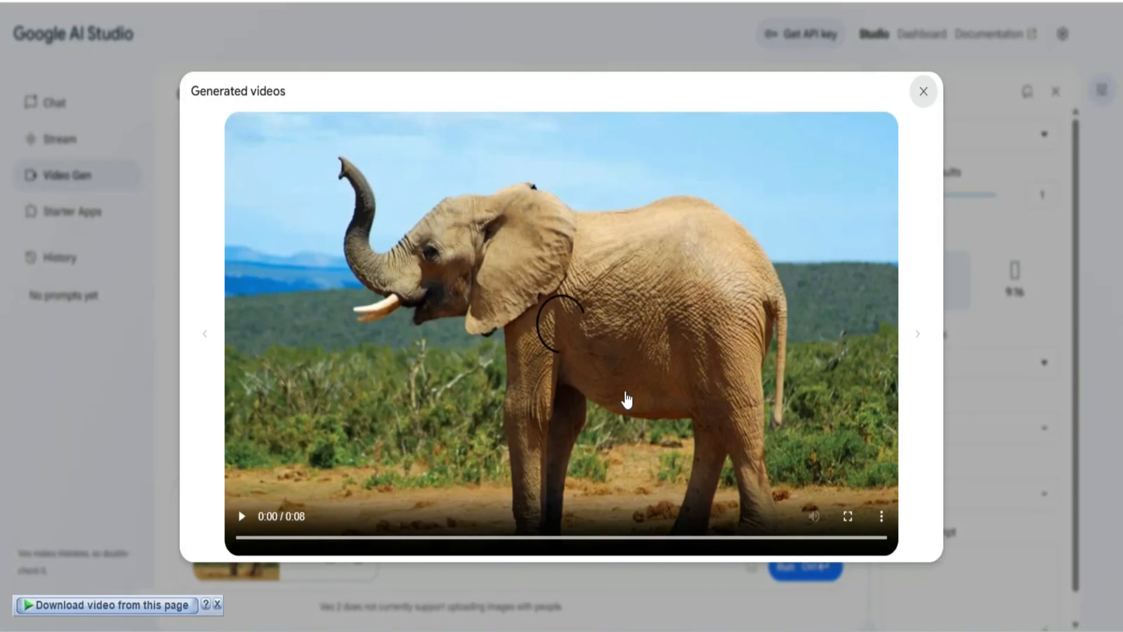
click(241, 517)
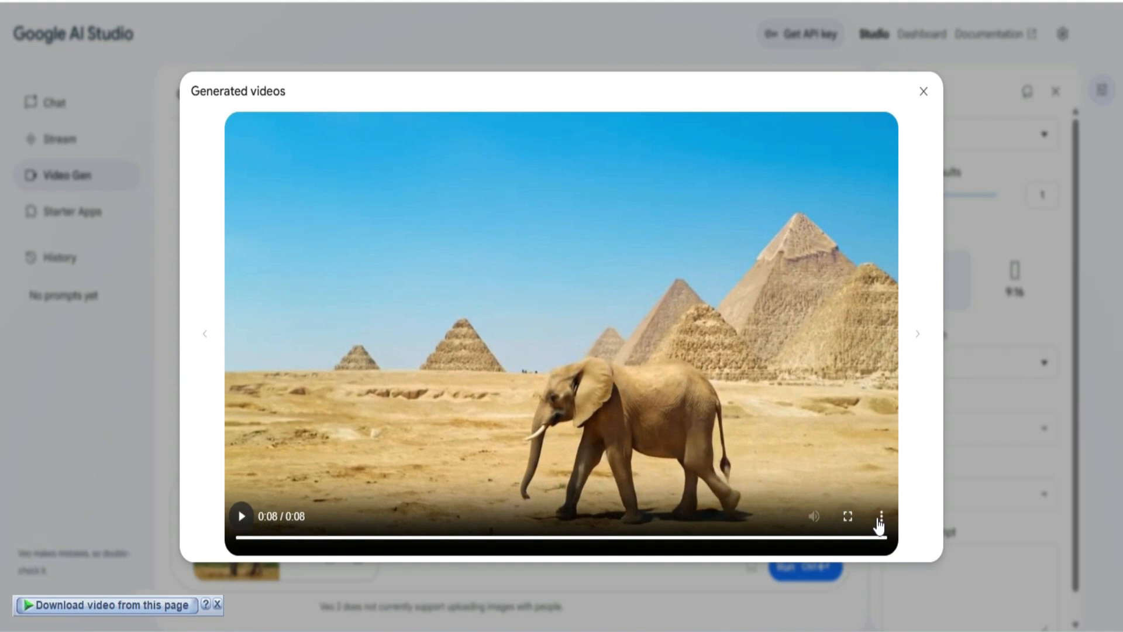
click(922, 95)
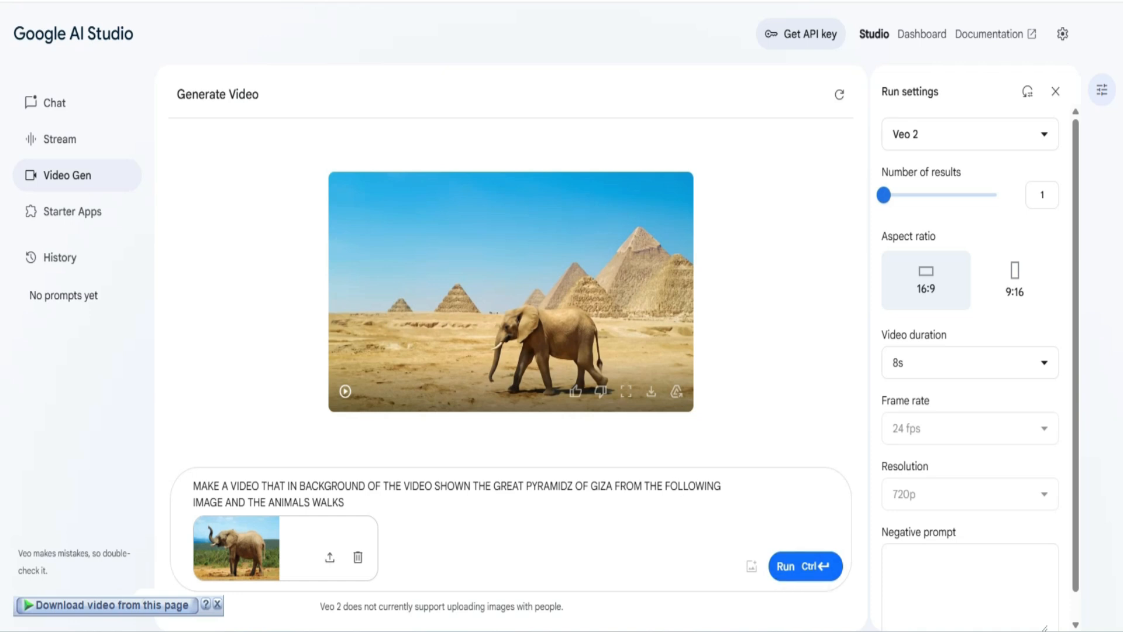
click(907, 630)
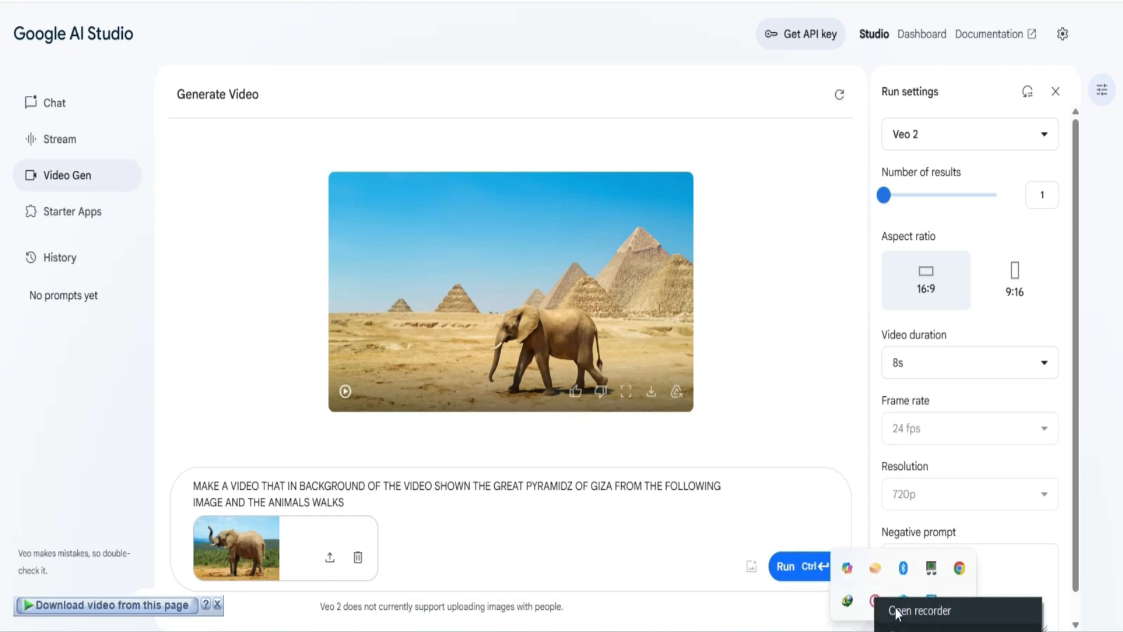